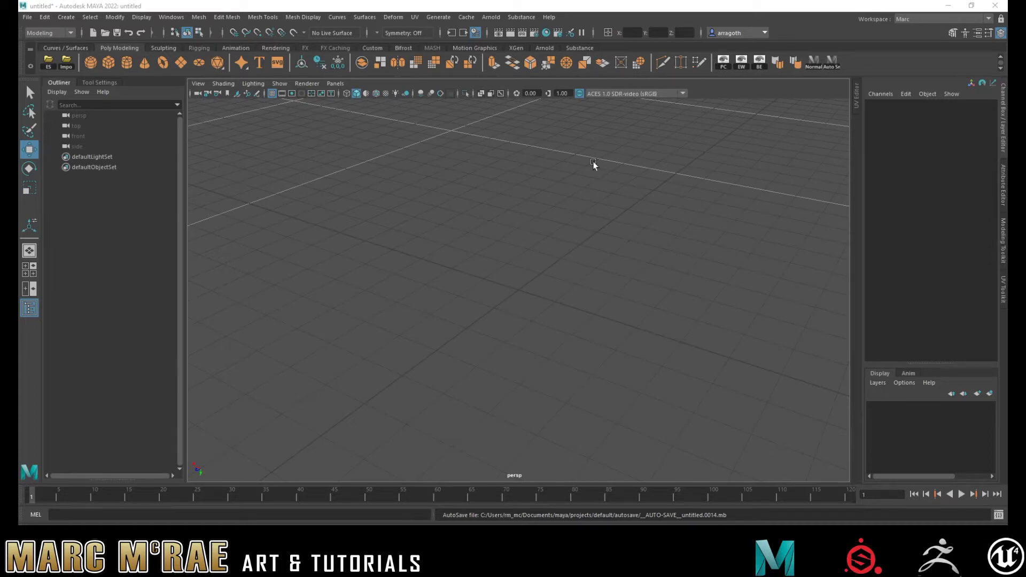
Create a polygon cube at the origin of the perspective view.
right_click(518, 264, "shift")
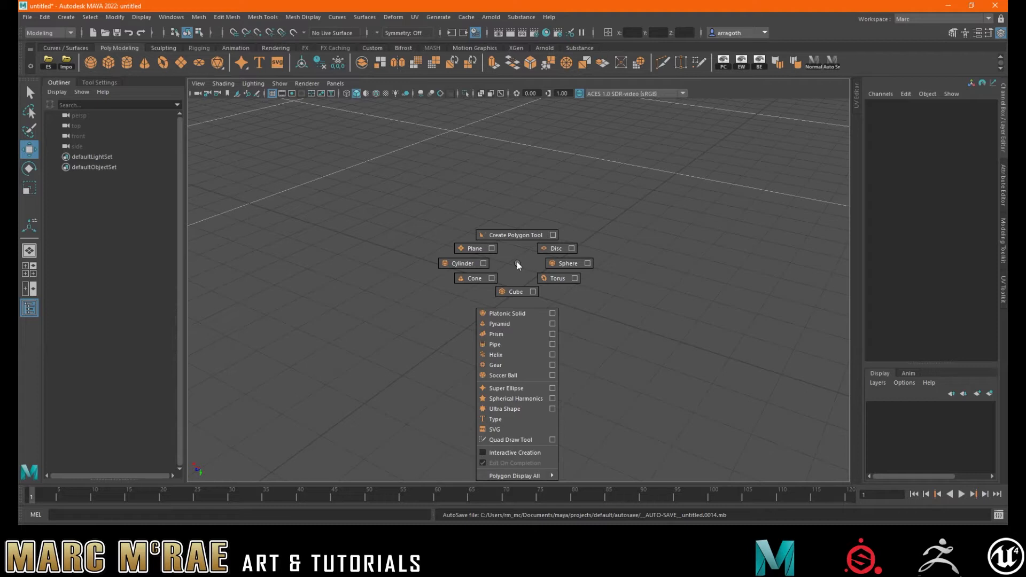
mouse_move(517, 262)
right_mouse_down("shift")
mouse_move(516, 245)
mouse_move(498, 275)
mouse_move(517, 243)
mouse_move(519, 412)
mouse_move(532, 433)
mouse_move(566, 279)
mouse_move(588, 264)
mouse_move(553, 236)
mouse_move(489, 249)
mouse_move(491, 278)
mouse_move(533, 295)
mouse_move(516, 297)
mouse_move(516, 262)
mouse_move(508, 332)
right_mouse_up("shift")
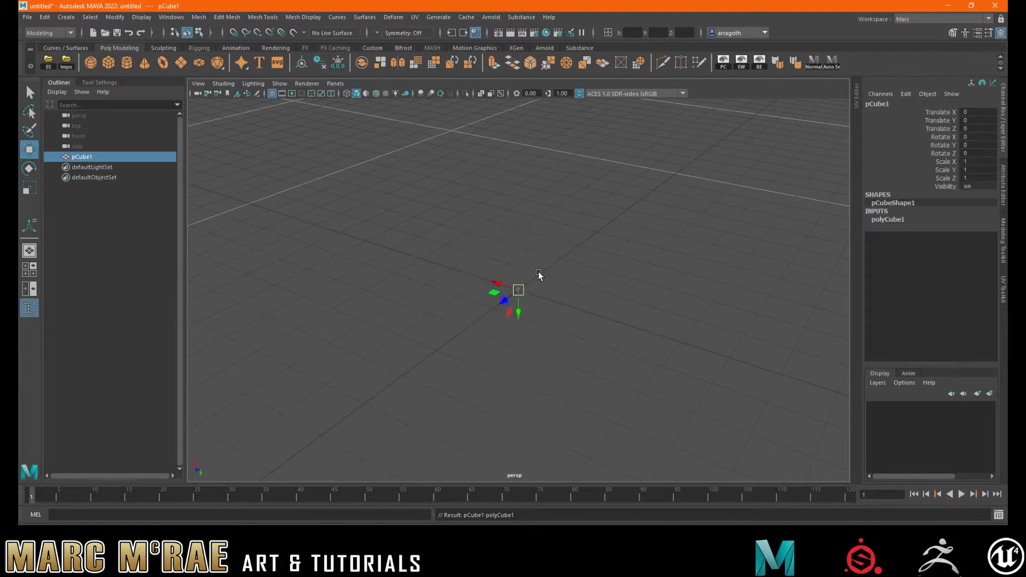
Try the Create Polygon tool and add two polygon spheres at the origin, and undo both spheres.
right_click_drag(529, 270, 529, 183, "shift")
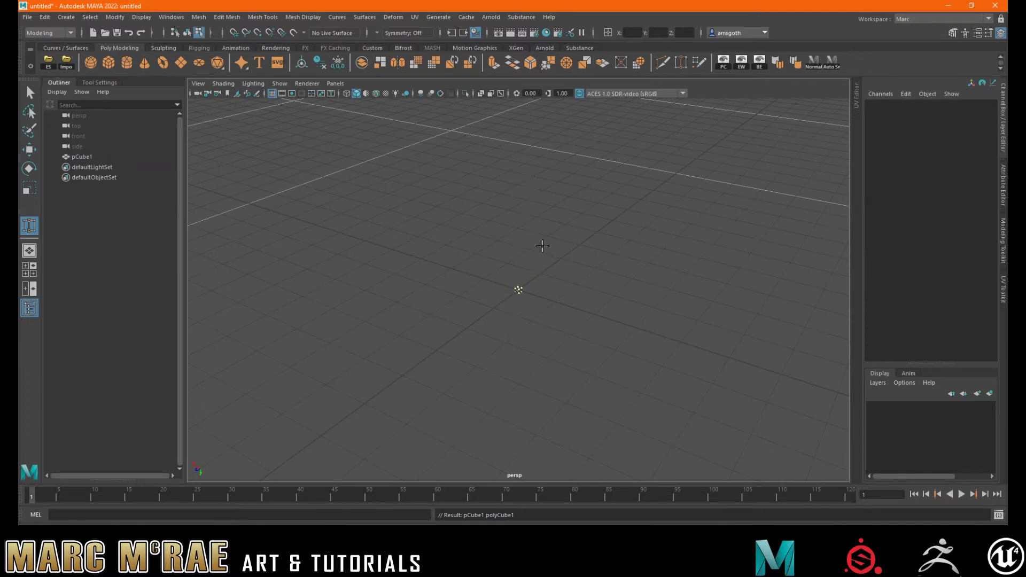
right_click_drag(537, 262, 693, 265, "shift")
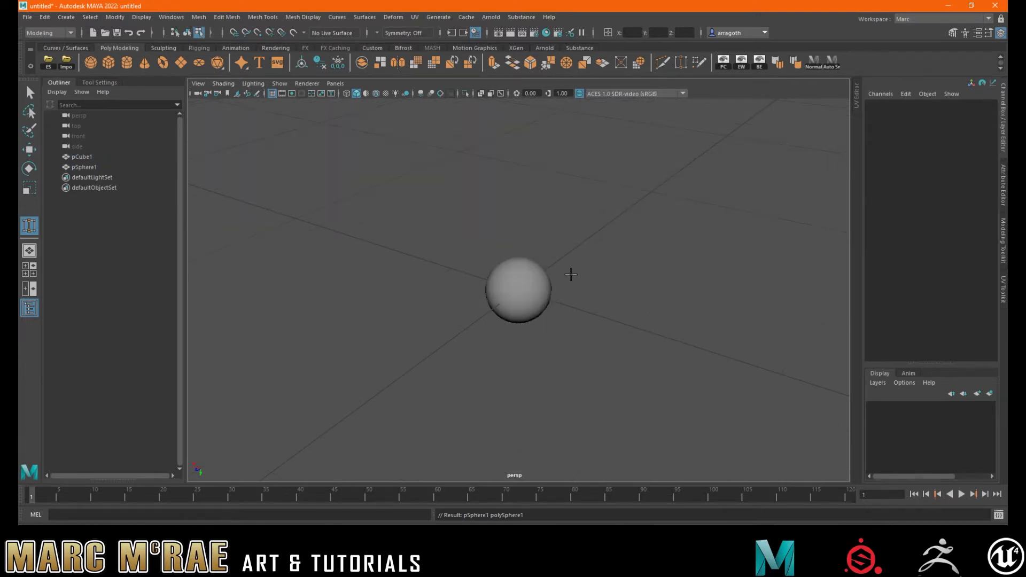
right_click_drag(570, 275, 633, 274, "shift")
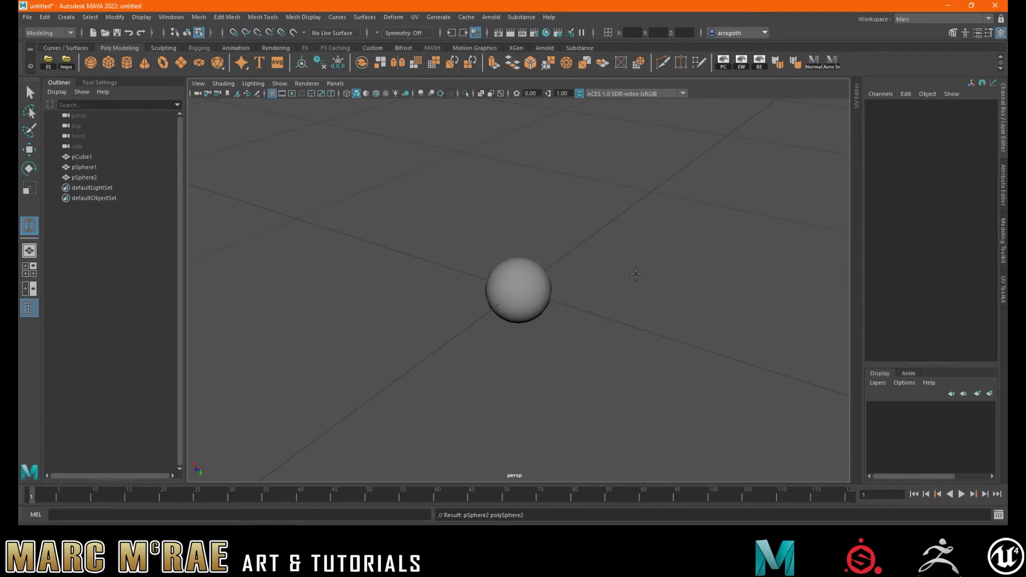
key("ctrl+z")
key("ctrl+z")
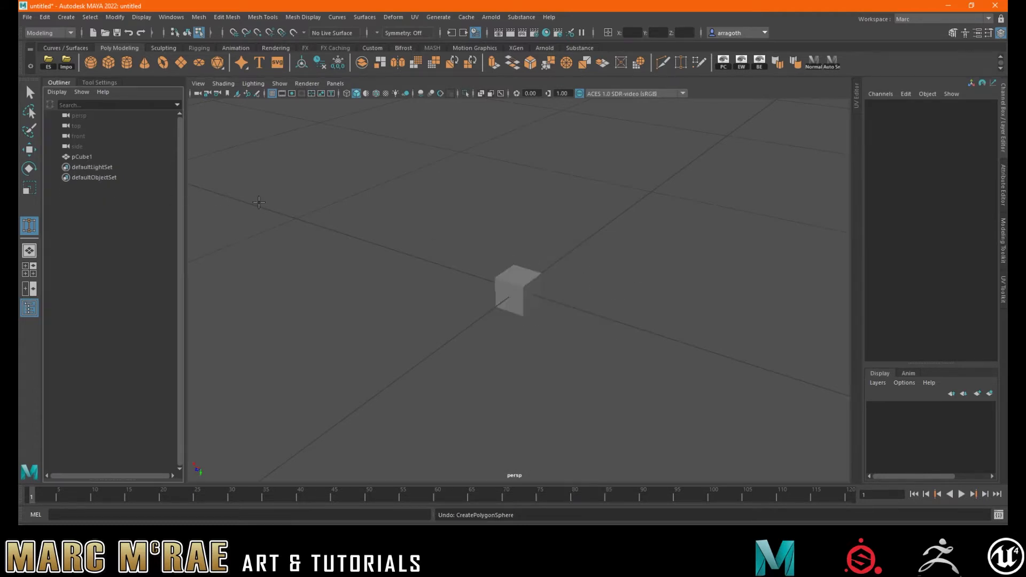
Split the cube in half in all three directions by inserting centred edge loops with Multi-Cut, and leave the tool.
right_click_drag(522, 285, 567, 252, "shift")
key("q")
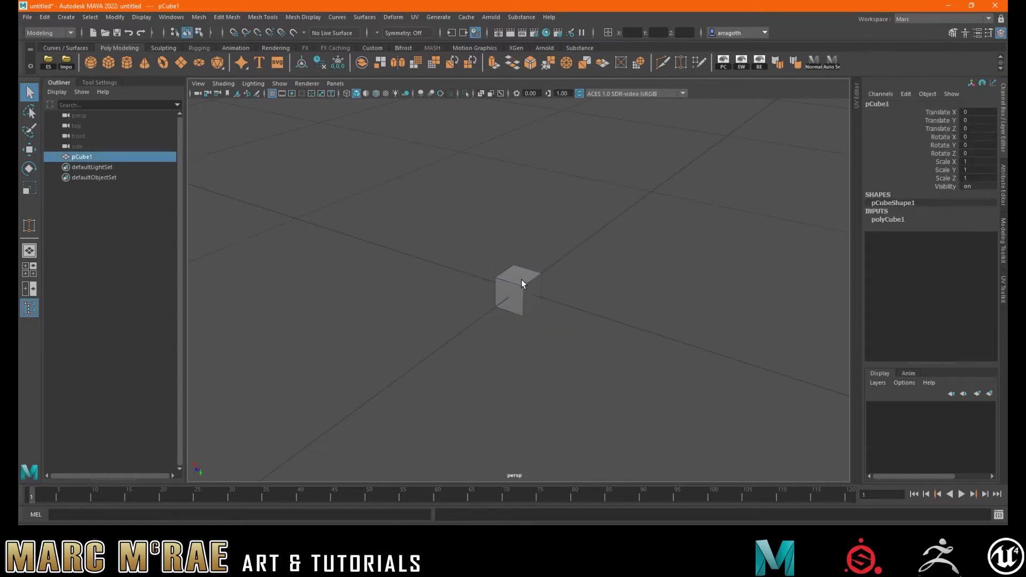
mouse_move(521, 280)
right_mouse_down("shift")
mouse_move(517, 303)
mouse_move(480, 240)
mouse_move(556, 256)
mouse_move(587, 286)
mouse_move(517, 257)
mouse_move(539, 280)
mouse_move(480, 260)
mouse_move(515, 277)
mouse_move(517, 251)
mouse_move(481, 277)
right_mouse_up("shift")
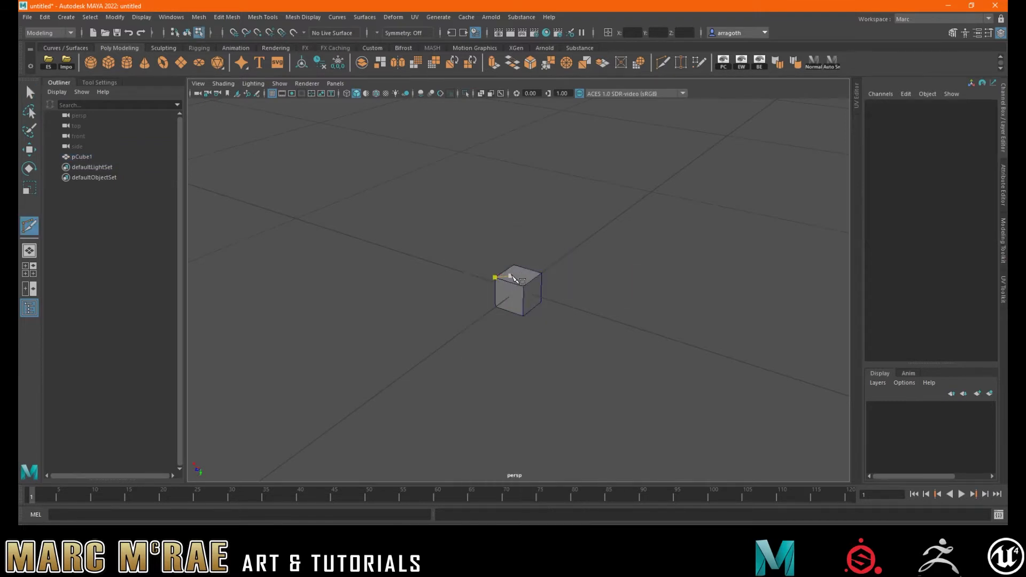
middle_click(519, 273, "ctrl")
middle_click(520, 275, "ctrl")
key("ctrl+z")
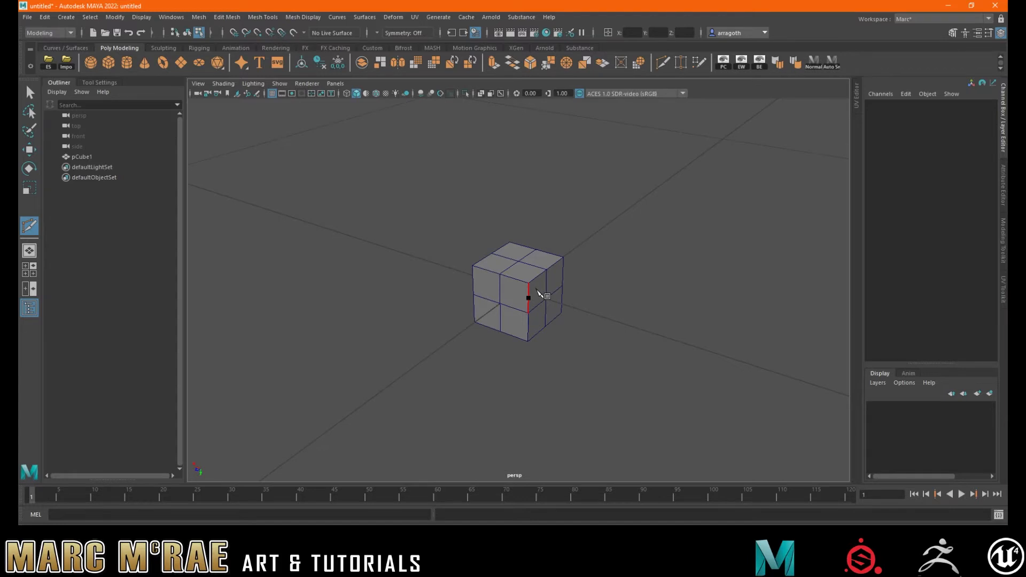
key("q")
right_click(536, 290)
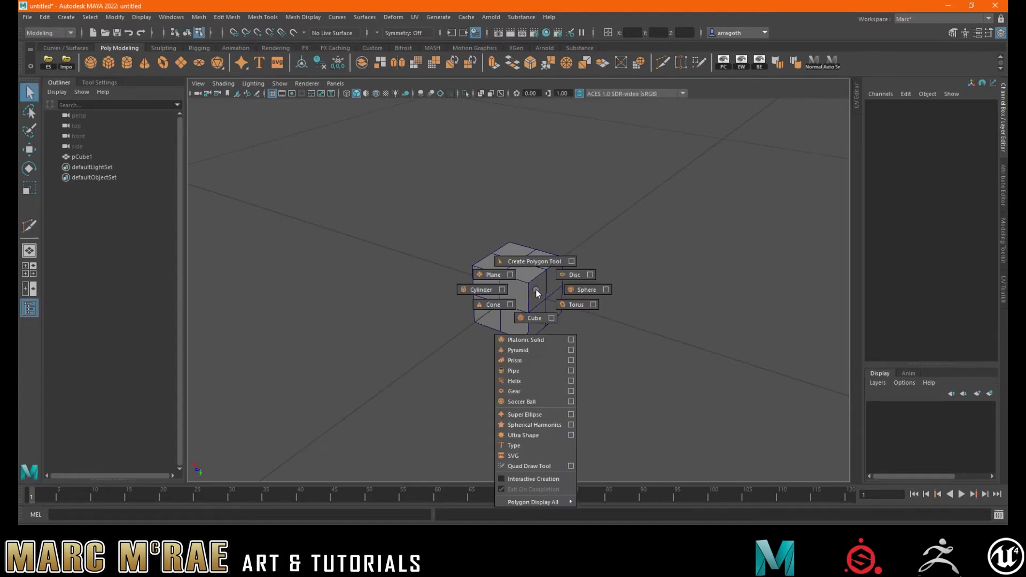
key("ctrl+z")
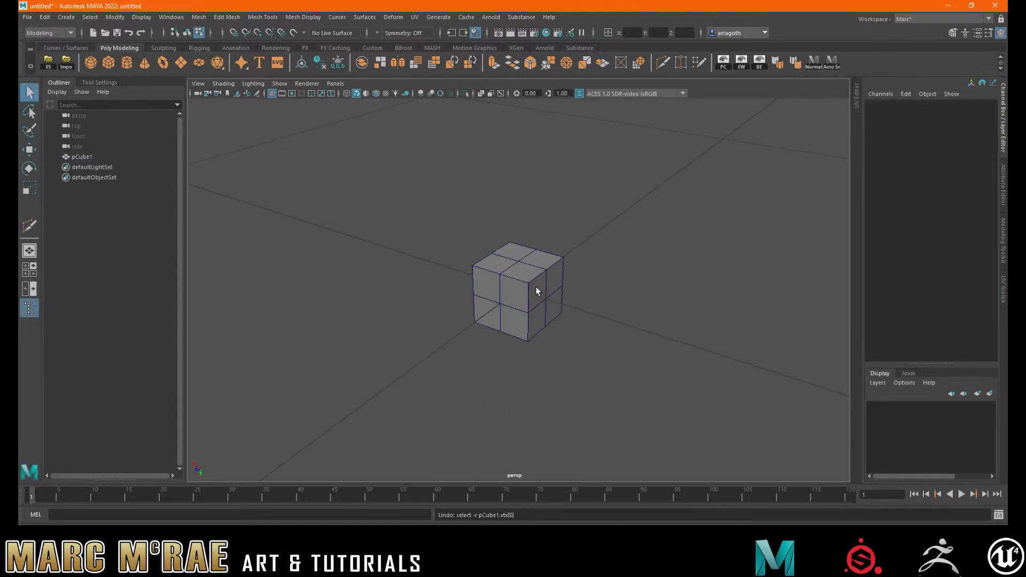
Switch the cube to edge selection and bevel the half of its top edge beside the front corner.
left_click(509, 266)
right_click_drag(518, 271, 457, 231)
right_click(518, 262, "shift")
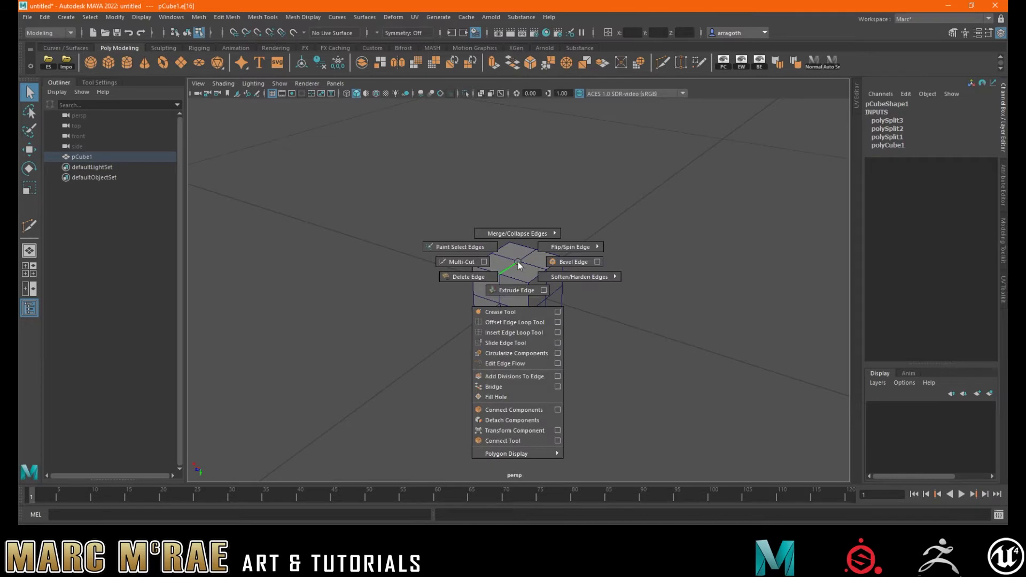
right_click(524, 271, "shift")
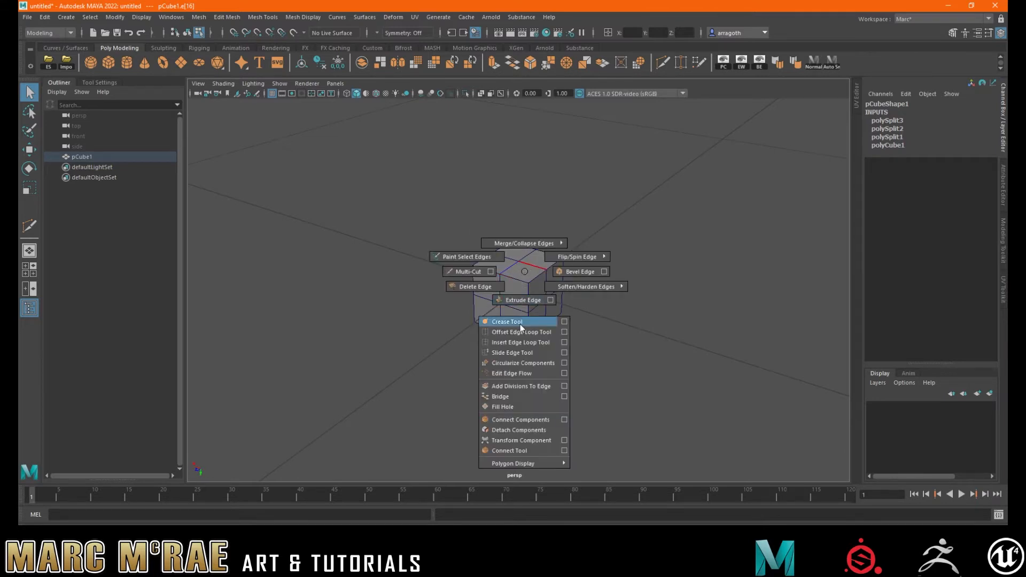
left_click(562, 274)
key("ctrl+z")
left_click(541, 279)
right_click(542, 275, "shift")
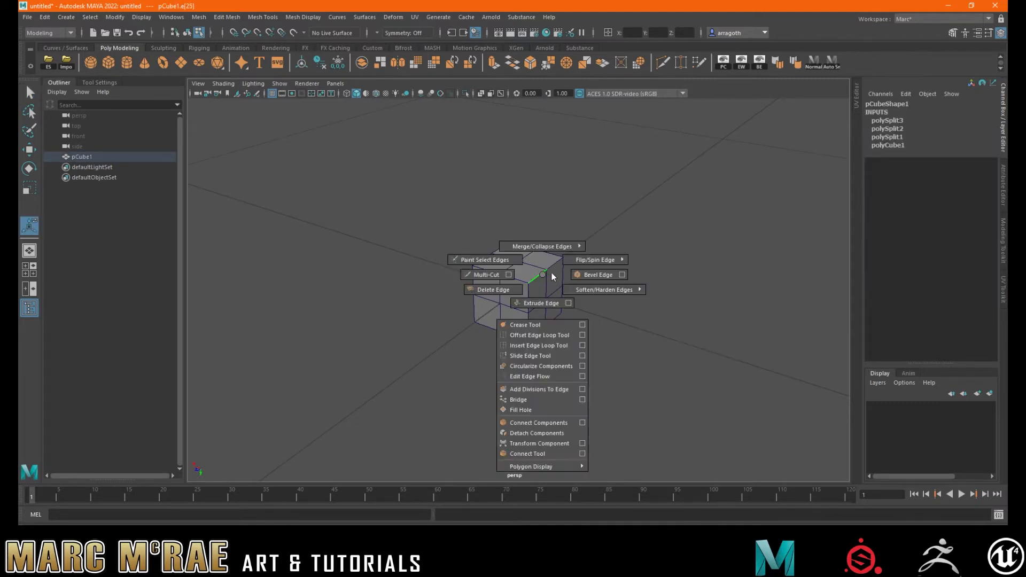
left_click(587, 276)
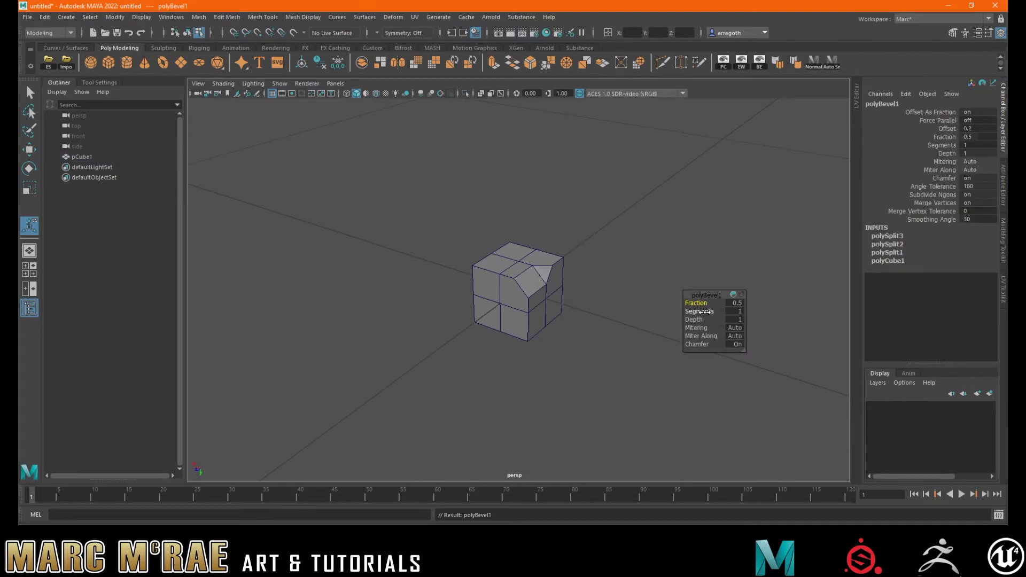
Set the bevel's fraction to 0.8, segments to 5 and depth to -1 to form an inward curve.
left_click_drag(724, 319, 702, 306)
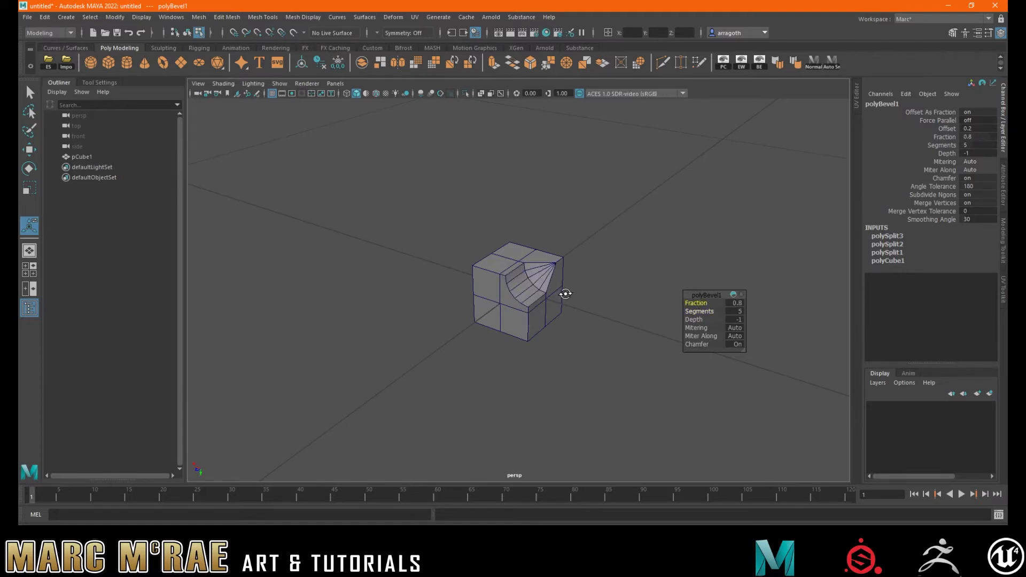
left_click_drag(566, 293, 501, 294, "alt")
right_click_drag(501, 294, 667, 293, "alt")
left_click_drag(549, 284, 617, 280, "alt")
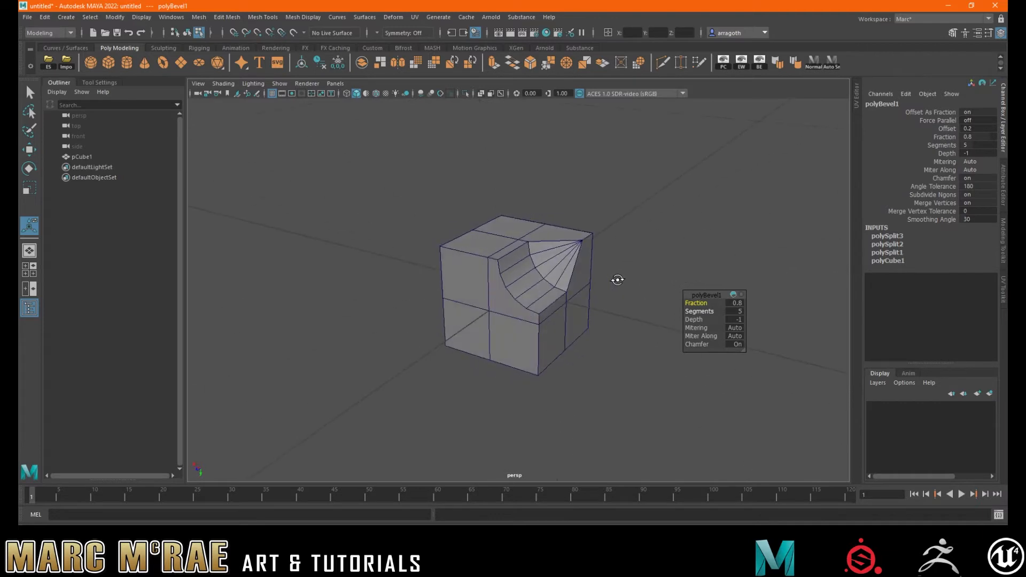
left_click(622, 260)
Switch to vertex selection and merge neighbouring vertices in pairs along both ends of the curved bevel.
right_click_drag(516, 273, 466, 264)
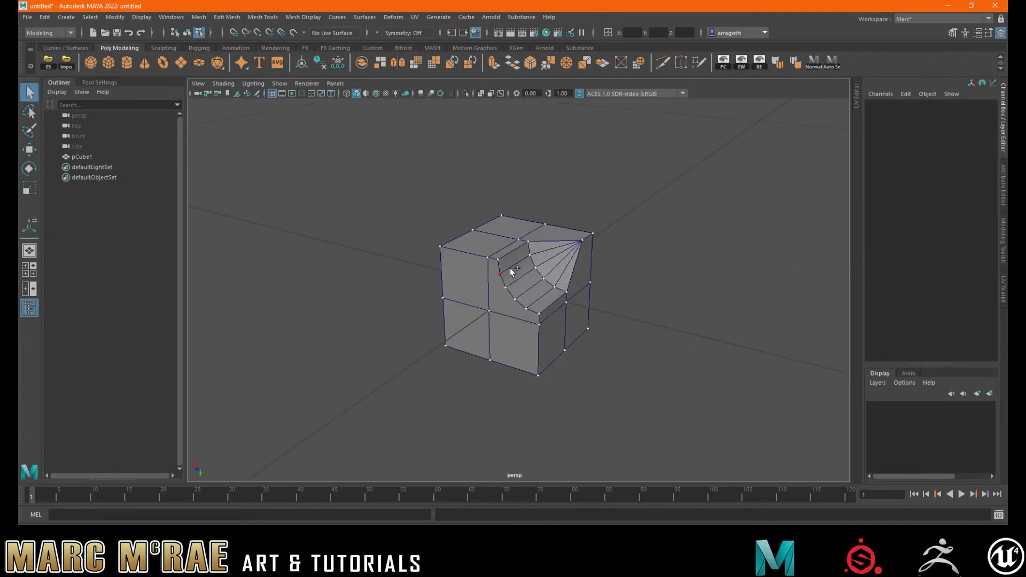
left_click_drag(508, 270, 531, 313)
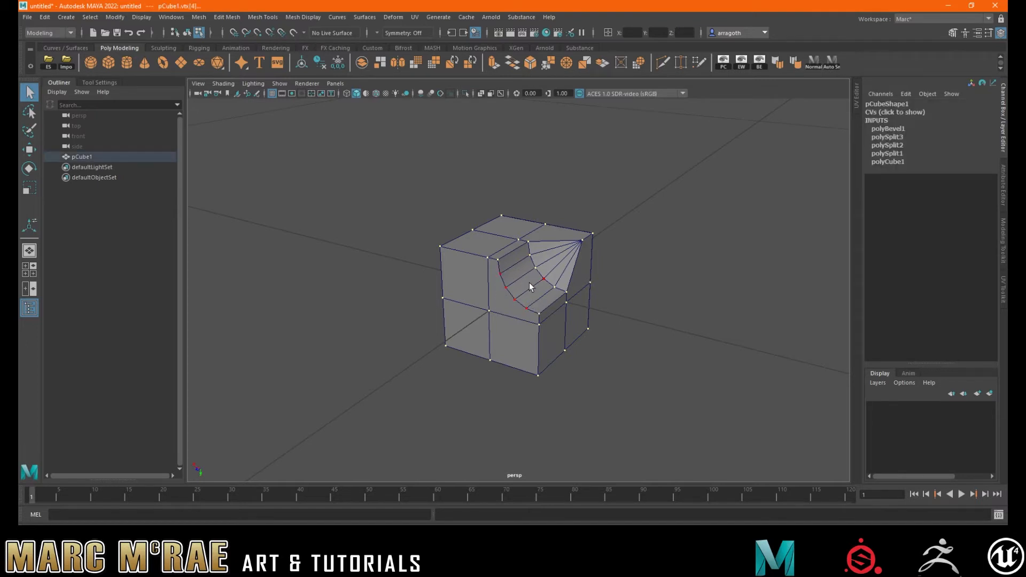
right_click_drag(520, 279, 509, 127, "shift")
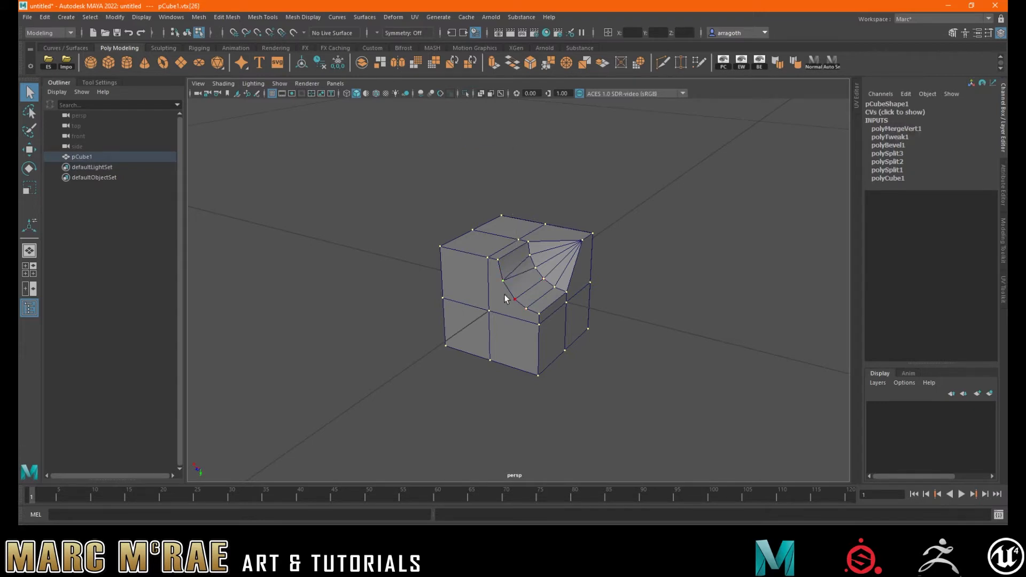
left_click_drag(527, 314, 526, 314, "shift")
right_click_drag(524, 250, 521, 222, "shift")
left_click_drag(538, 271, 525, 251, "shift")
right_click_drag(523, 288, 523, 181, "shift")
right_click_drag(517, 264, 520, 133, "shift")
left_click_drag(537, 271, 562, 297)
right_click_drag(524, 219, 521, 152, "shift")
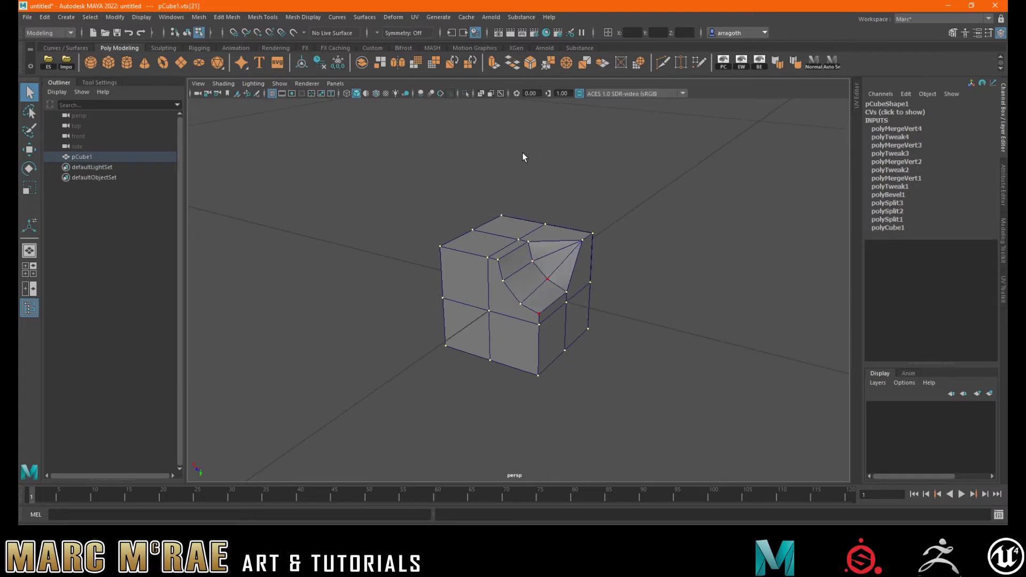
Undo the vertex merges on the curved bevel.
left_click_drag(609, 287, 600, 313, "alt")
key("ctrl+z")
key("ctrl+z")
key("ctrl+z")
key("ctrl+z")
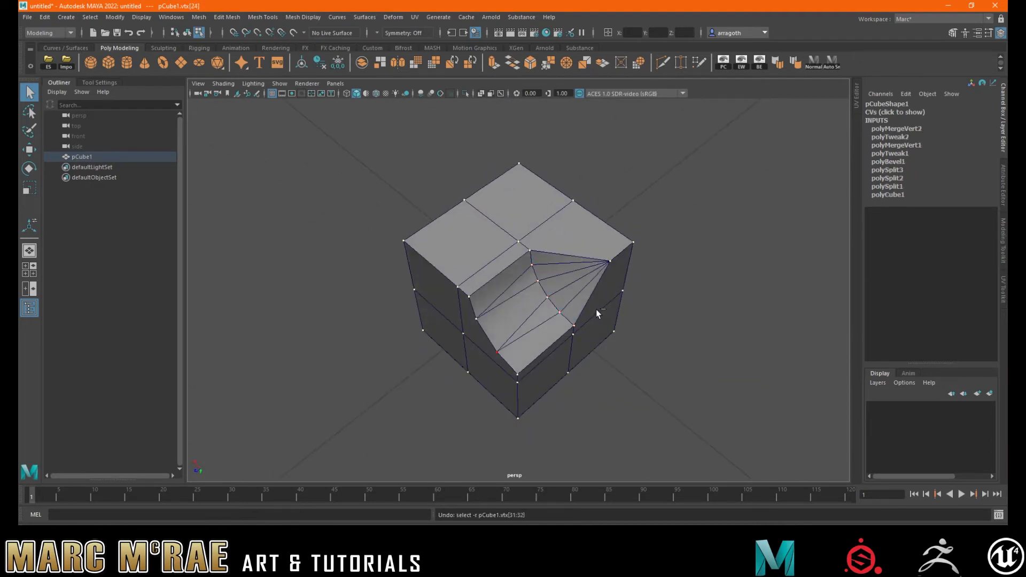
left_click(595, 309)
mouse_move(605, 309)
left_mouse_down("alt")
mouse_move(634, 286)
mouse_move(588, 279)
mouse_move(601, 292)
left_mouse_up("alt")
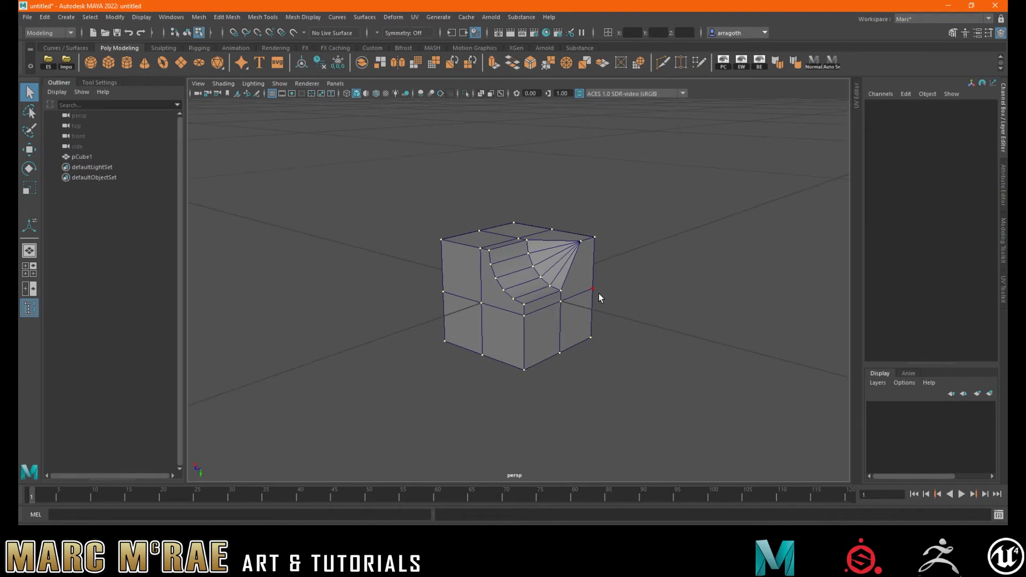
Try adding another polygon primitive with nothing selected, and undo the creation.
right_click(541, 267, "shift")
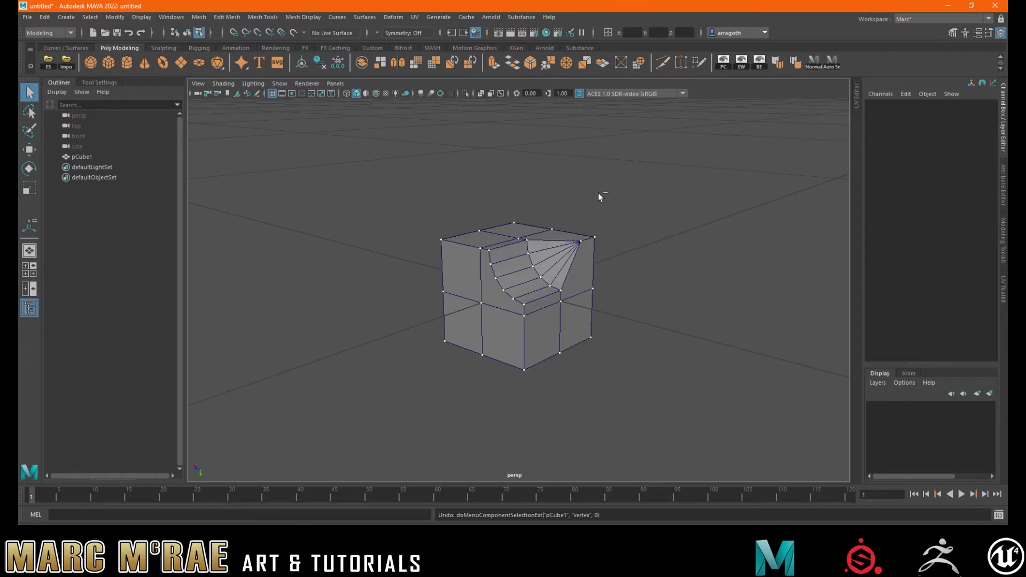
right_click(612, 201, "shift")
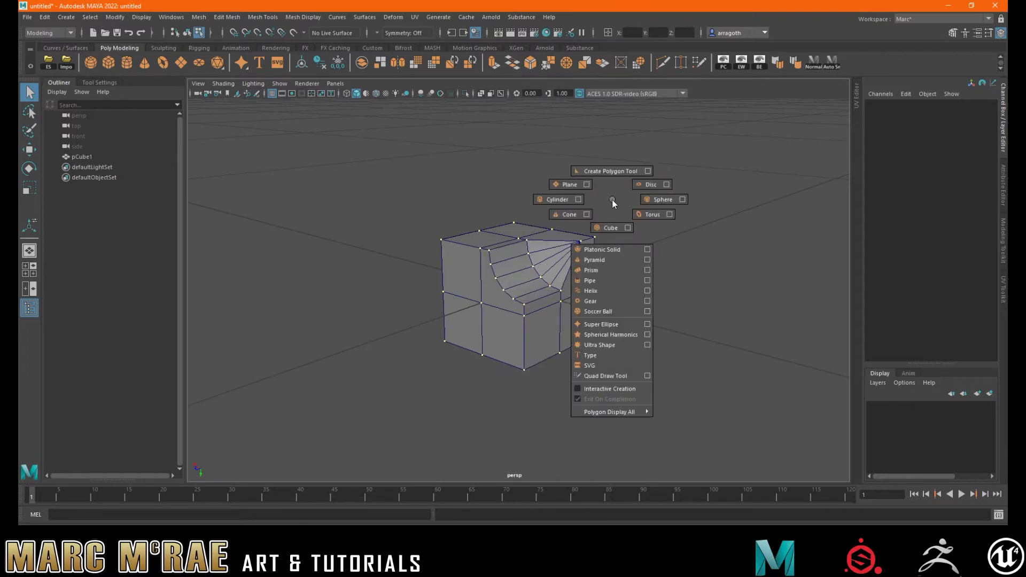
right_click_drag(540, 200, 613, 219, "shift")
key("ctrl+z")
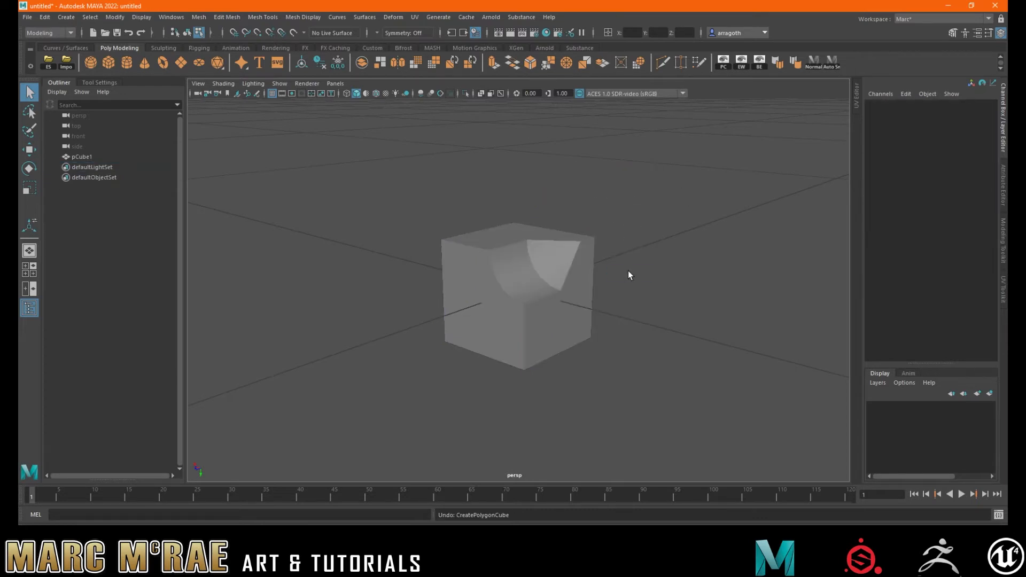
right_click_drag(628, 271, 620, 230, "shift")
key("ctrl+z")
Select two neighbouring vertices on the bevel's curve and bring up the vertex editing commands.
mouse_move(516, 200)
right_mouse_down("shift")
mouse_move(623, 200)
mouse_move(412, 203)
mouse_move(588, 204)
mouse_move(510, 232)
mouse_move(465, 202)
mouse_move(567, 201)
mouse_move(532, 228)
mouse_move(454, 203)
mouse_move(537, 202)
mouse_move(516, 220)
right_mouse_up("shift")
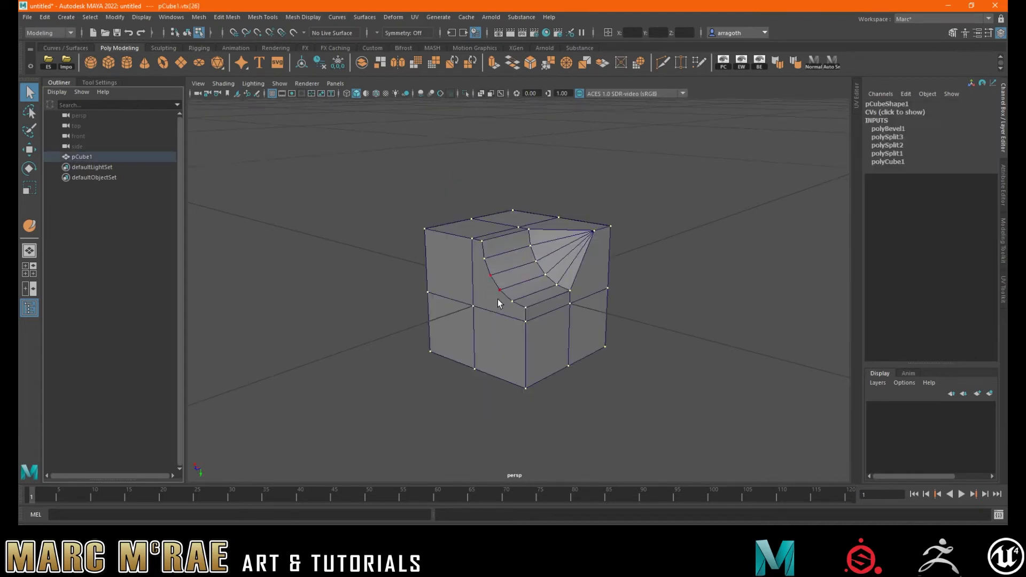
left_click(501, 290, "shift")
right_click_drag(506, 289, 458, 277, "shift")
left_click(457, 276)
Return the cube to object mode, make it a live surface, and turn the live surface off again.
left_click(599, 144)
right_click_drag(575, 165, 618, 150)
left_click(617, 151)
left_click(543, 215)
right_click(508, 234)
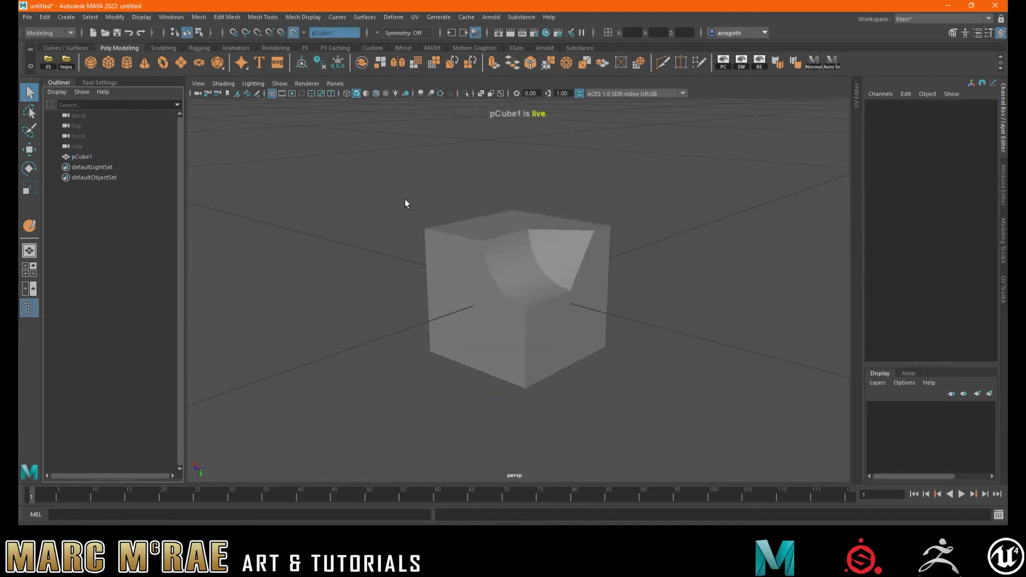
left_click(294, 33)
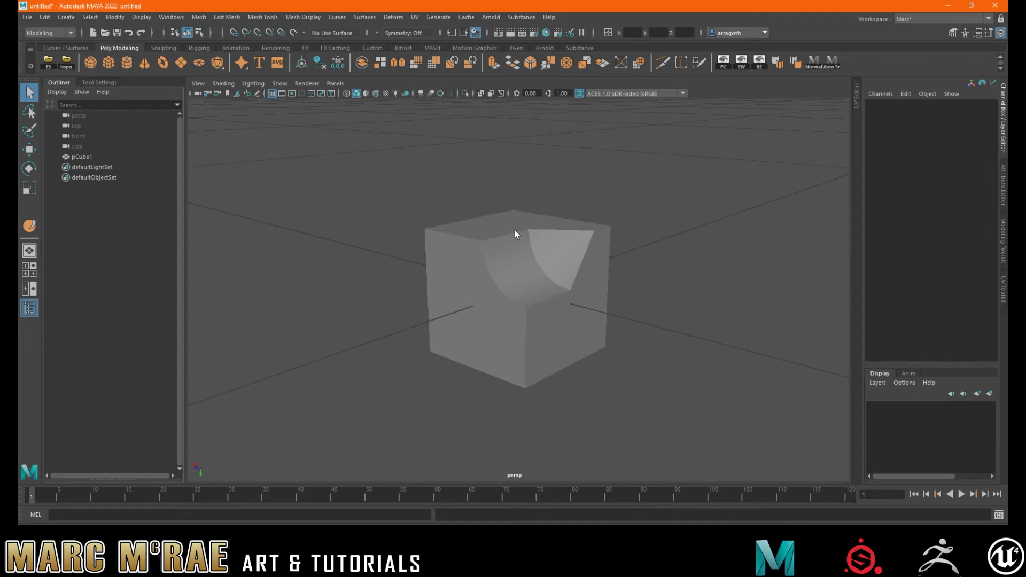
Switch to the Modeling - Expert workspace and start Multi-Cut on the cube.
scroll(546, 251, "down", 6)
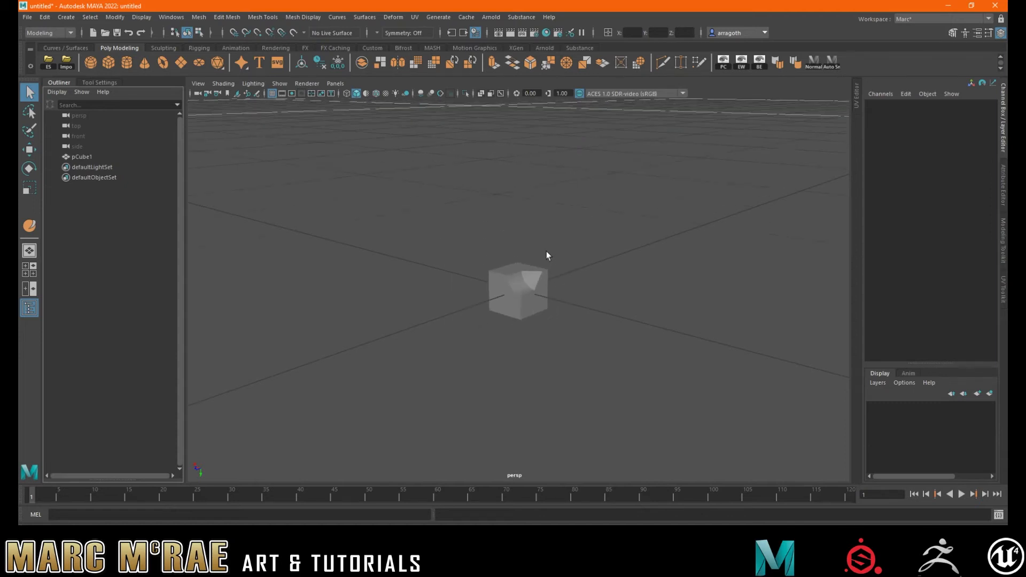
scroll(537, 267, "up", 2)
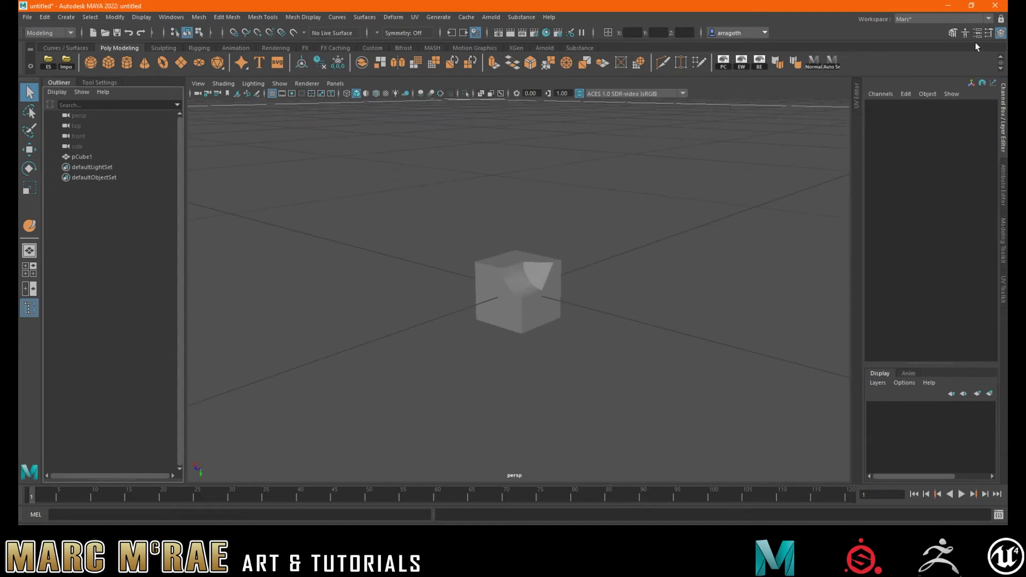
left_click(985, 20)
left_click(922, 63)
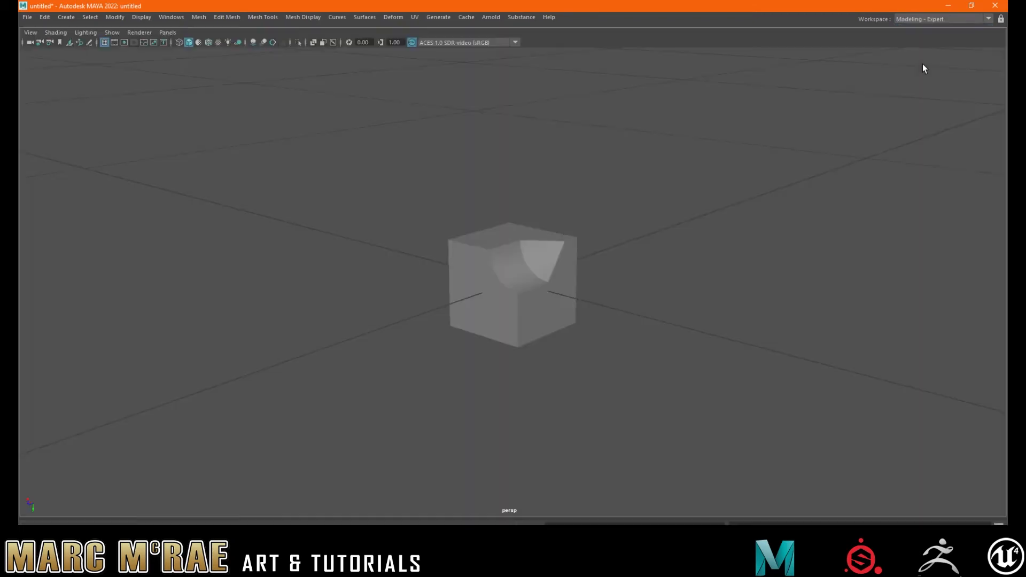
left_click(499, 265)
mouse_move(502, 265)
right_mouse_down("shift")
mouse_move(470, 272)
mouse_move(555, 270)
mouse_move(502, 265)
right_mouse_up("shift")
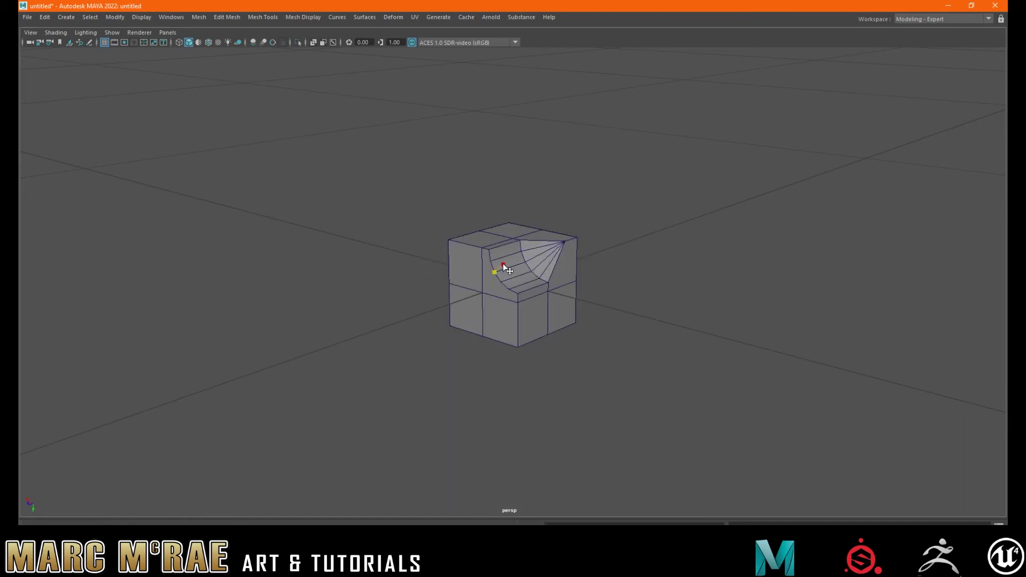
Restore the custom workspace and frame the cube closely.
left_click(988, 20)
left_click(937, 30)
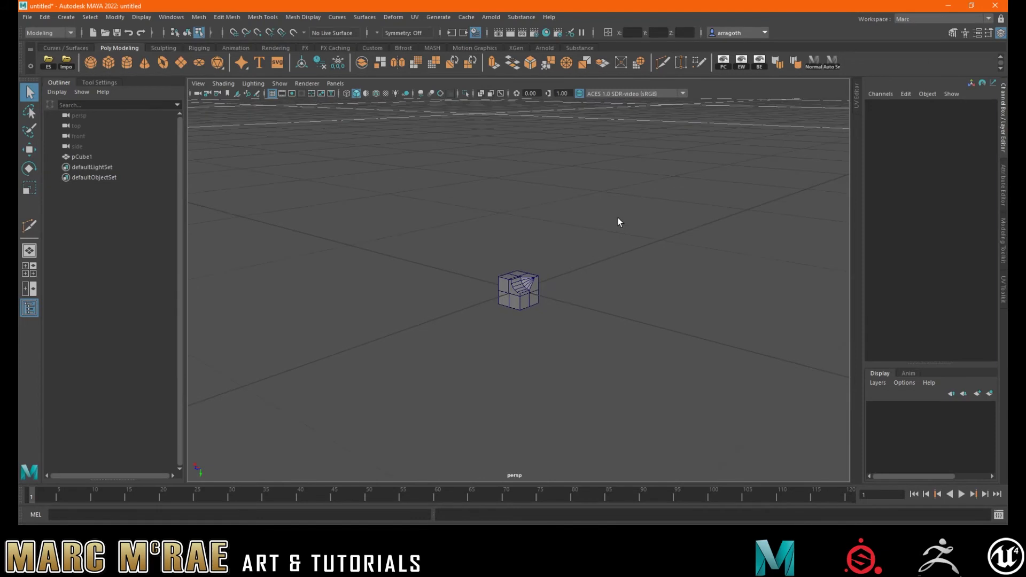
scroll(598, 236, "up", 5)
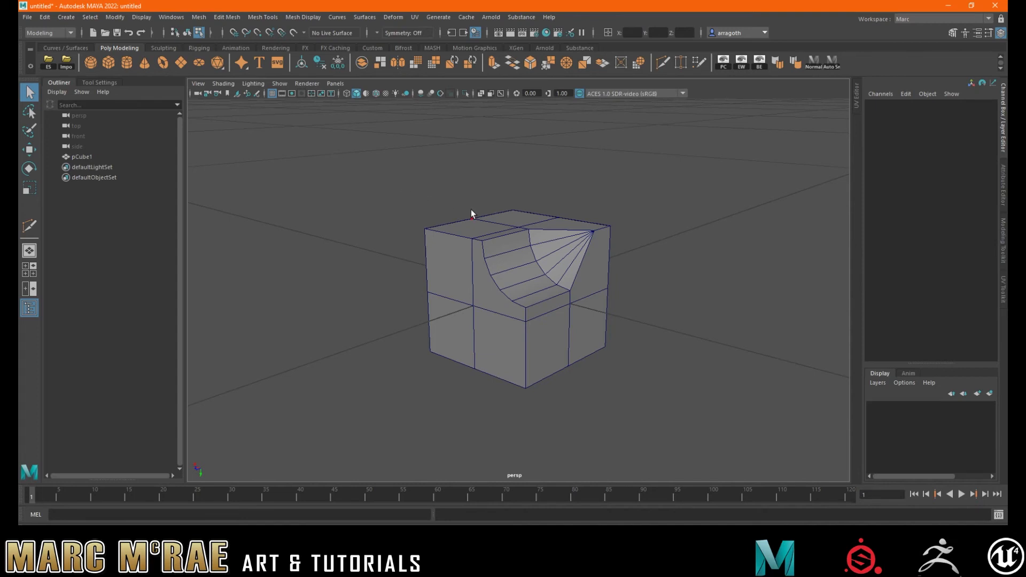
Bring up the face editing commands on the uppermost face of the cube's curved cut.
scroll(473, 210, "down", 2)
scroll(475, 214, "up", 3)
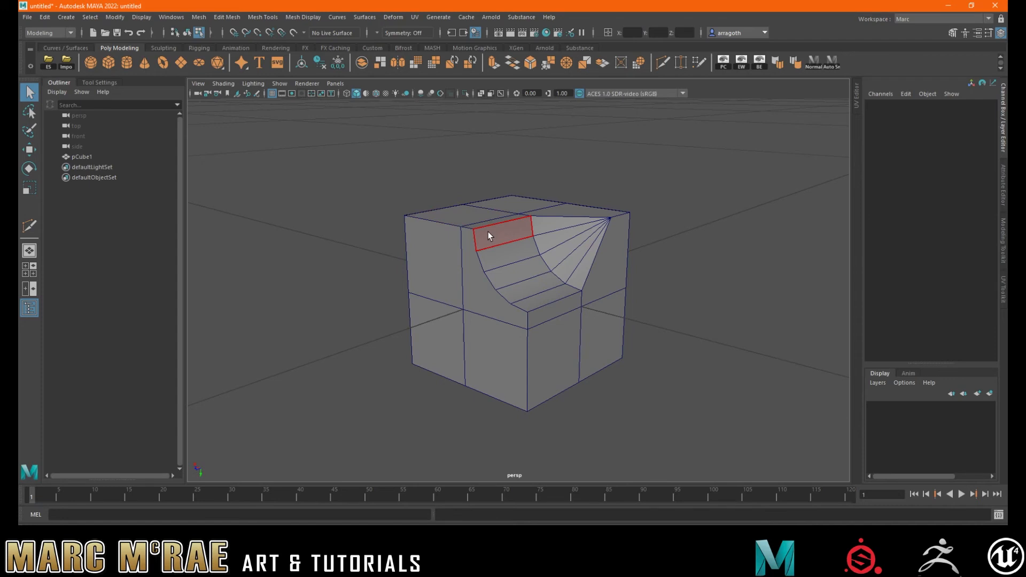
right_click_drag(489, 232, 502, 214, "shift")
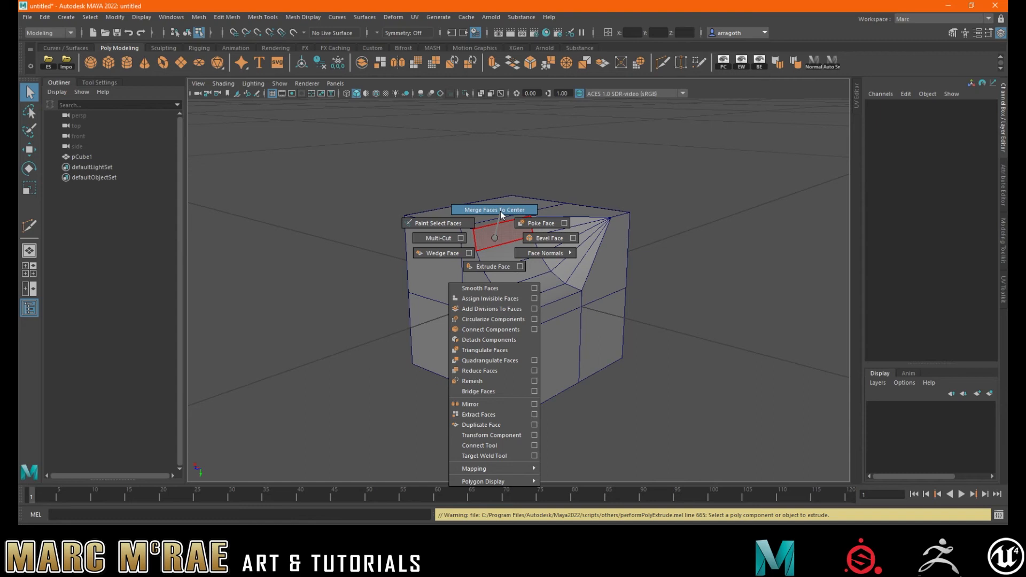
mouse_move(501, 214)
right_mouse_down("shift")
mouse_move(506, 225)
mouse_move(539, 226)
mouse_move(498, 267)
mouse_move(493, 237)
mouse_move(499, 401)
mouse_move(501, 294)
mouse_move(485, 406)
mouse_move(503, 232)
right_mouse_up("shift")
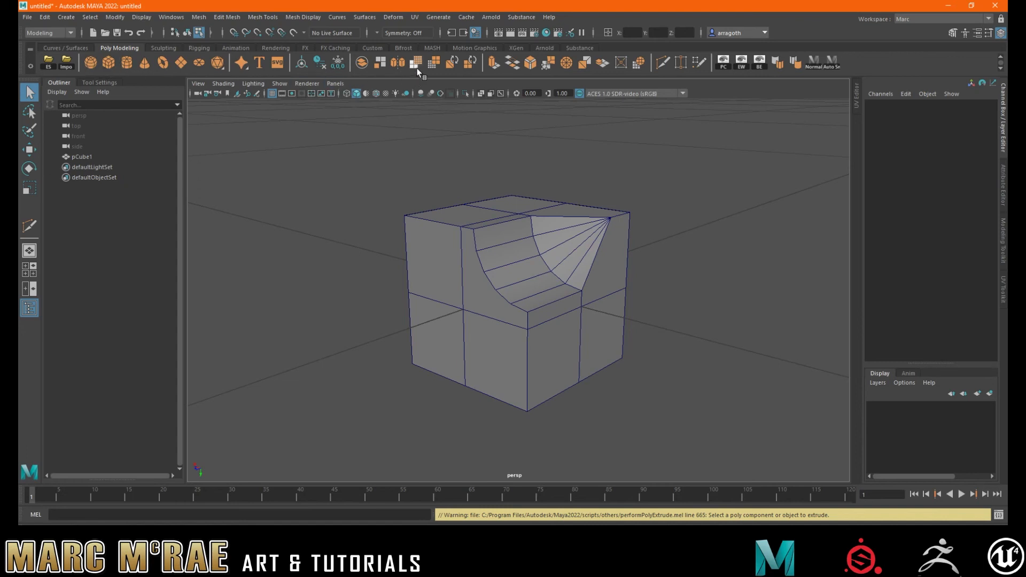
Create a second polygon cube at the origin and switch it to face selection.
left_click(110, 62)
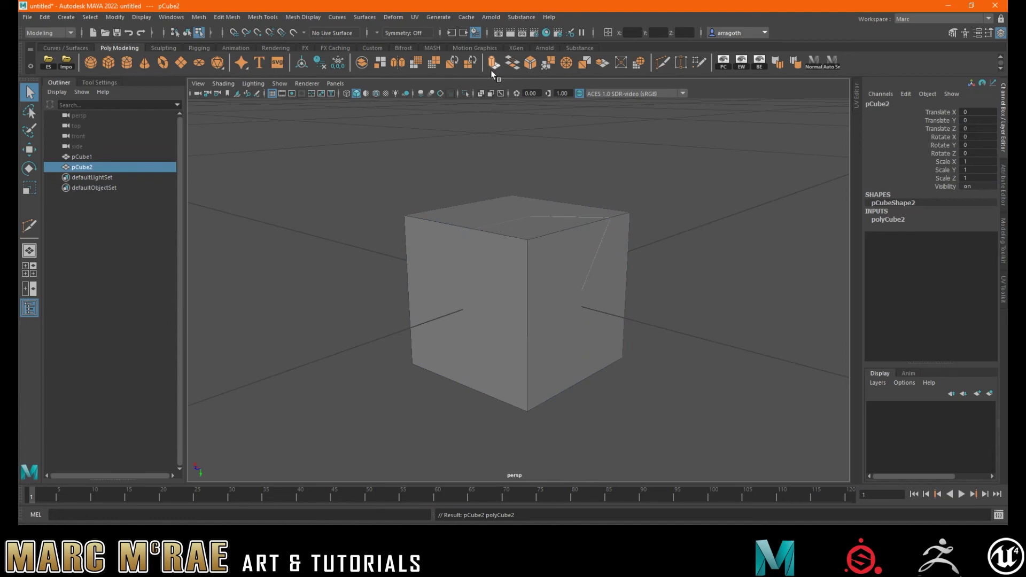
left_click(521, 222)
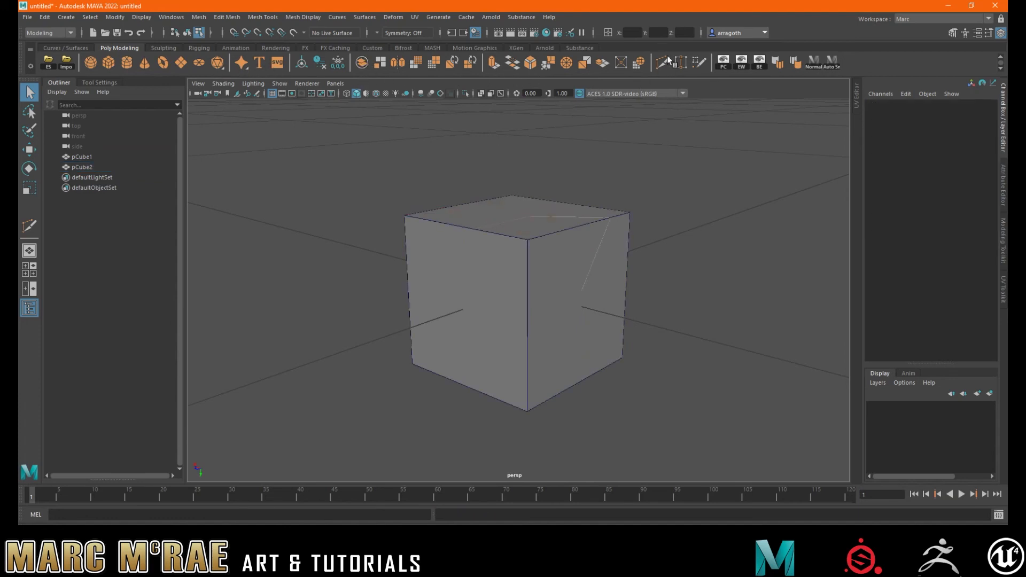
left_click(739, 58)
left_click(724, 68)
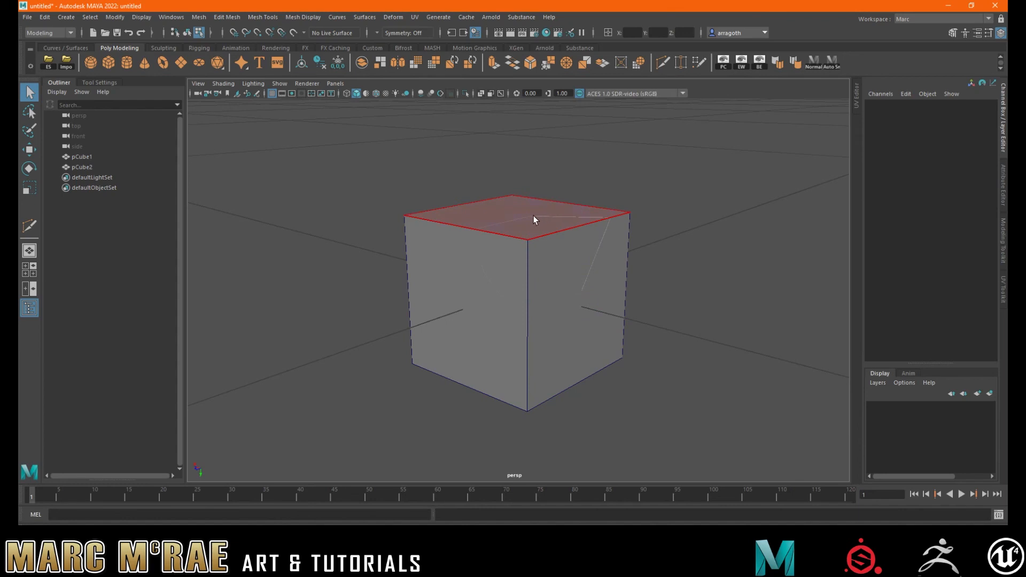
Delete both polygon cubes from the scene, the new one first and the edited one second.
scroll(639, 248, "down", 3)
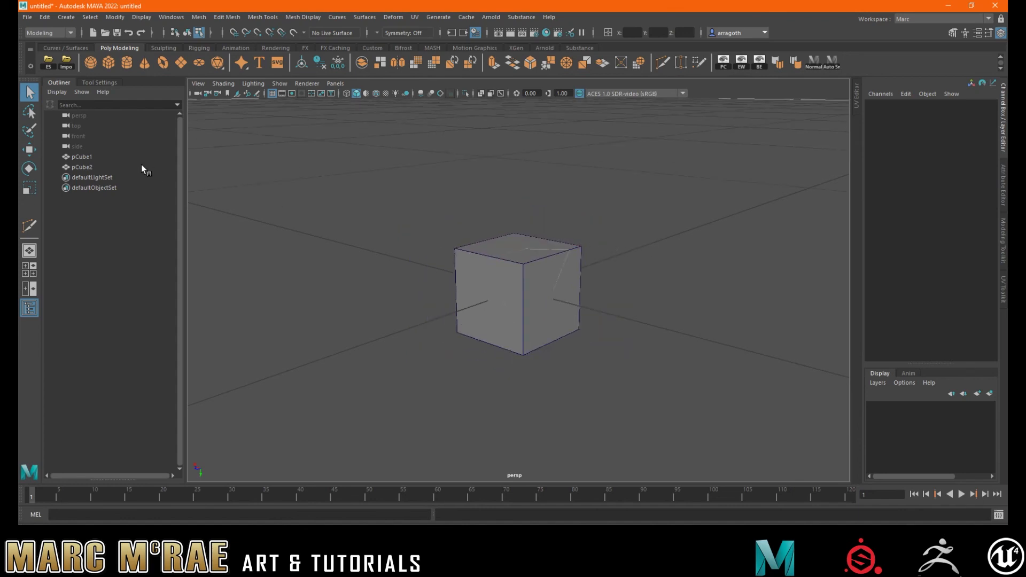
left_click(91, 166)
key("Delete")
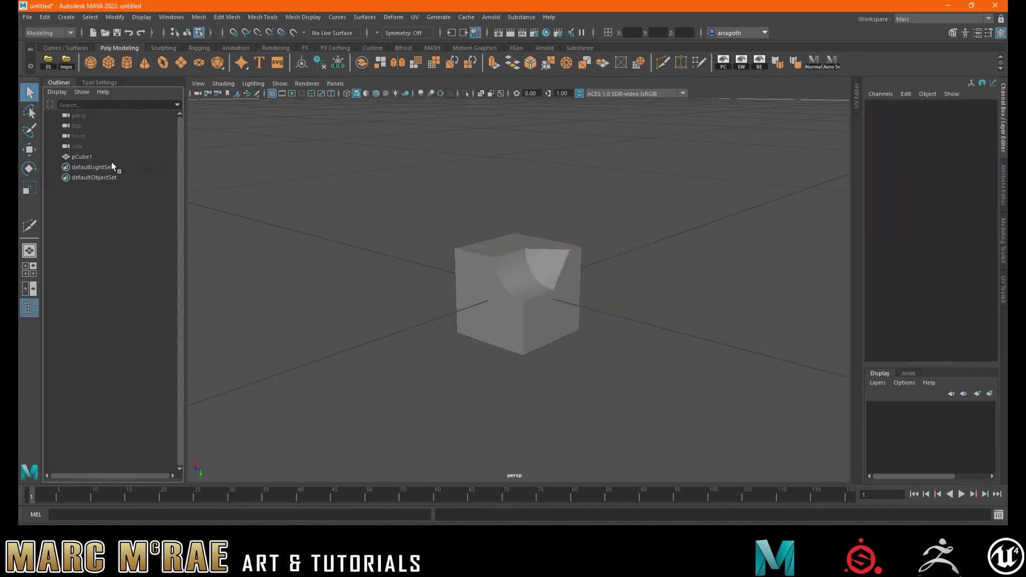
left_click(96, 157)
key("Delete")
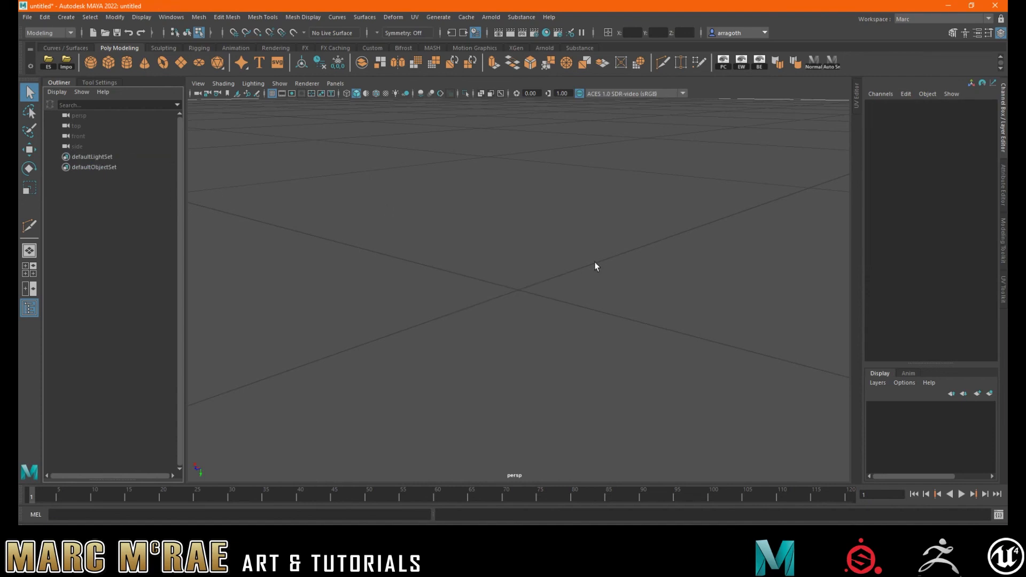
mouse_move(570, 263)
right_mouse_down("shift")
mouse_move(567, 314)
mouse_move(574, 189)
mouse_move(572, 265)
right_mouse_up("shift")
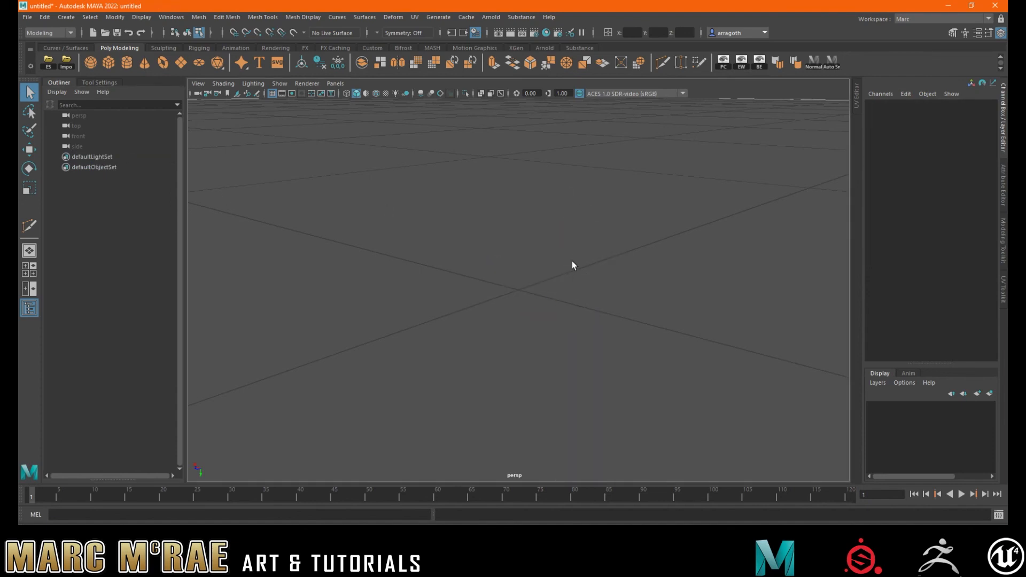
scroll(572, 261, "down", 10)
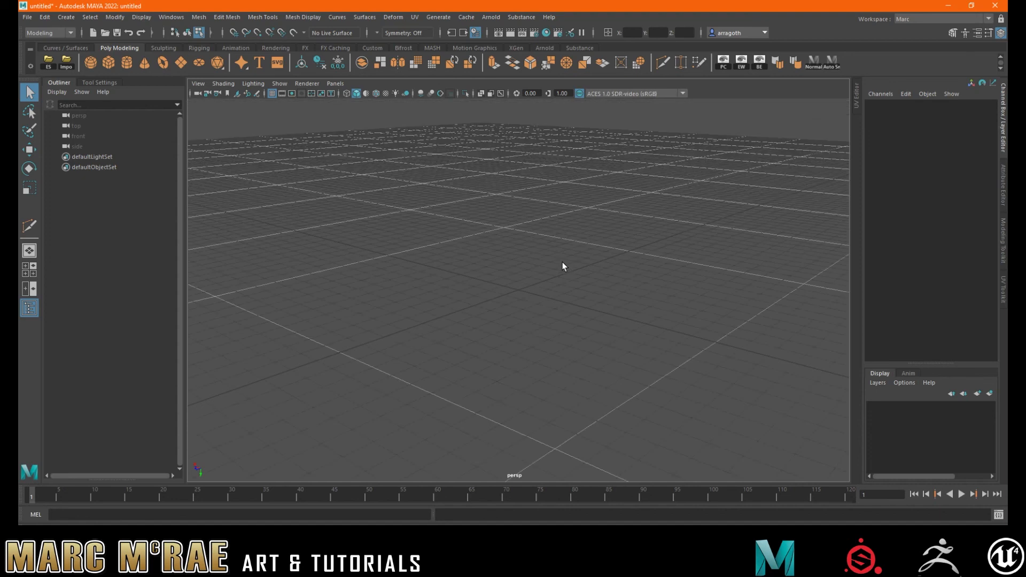